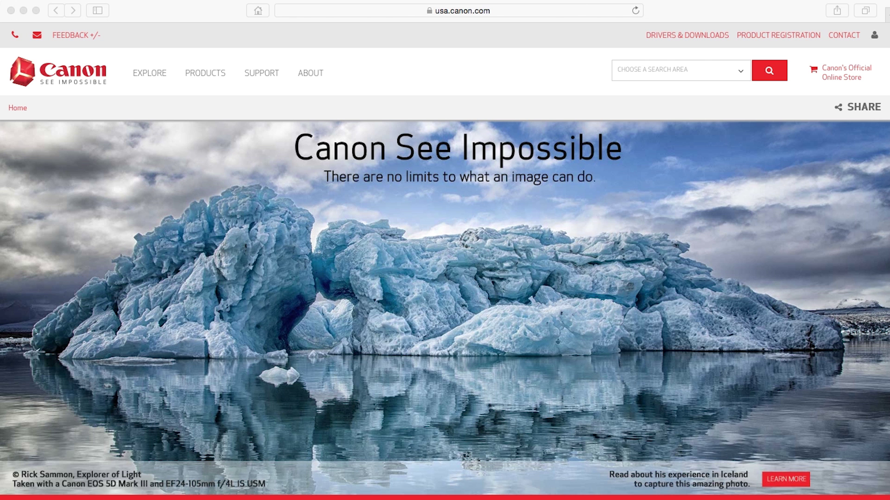
- Go to canon.com/ijsetup in Safari to reach the Canon setup Welcome page
key("super+l")
type("canon.com/ijsetu")
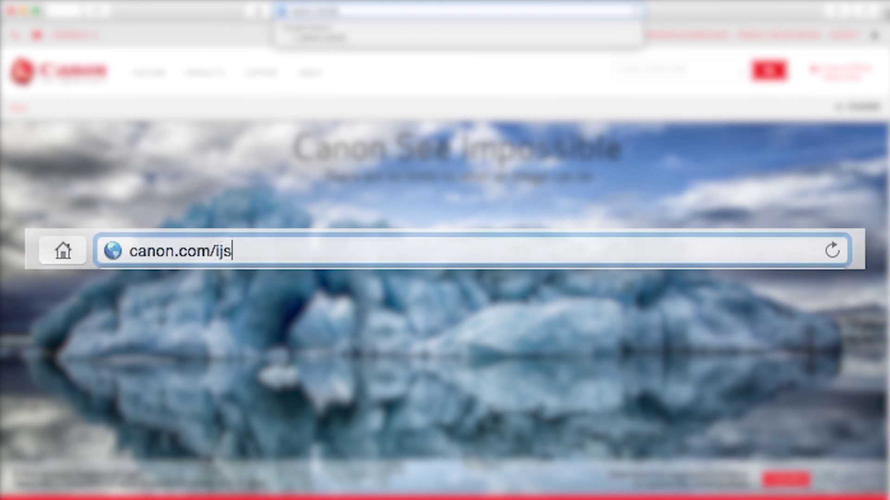
type("p")
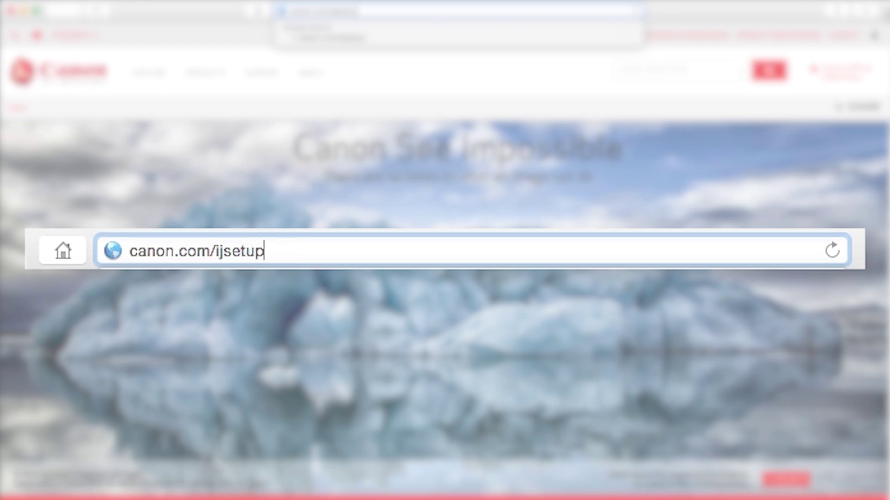
key("Return")
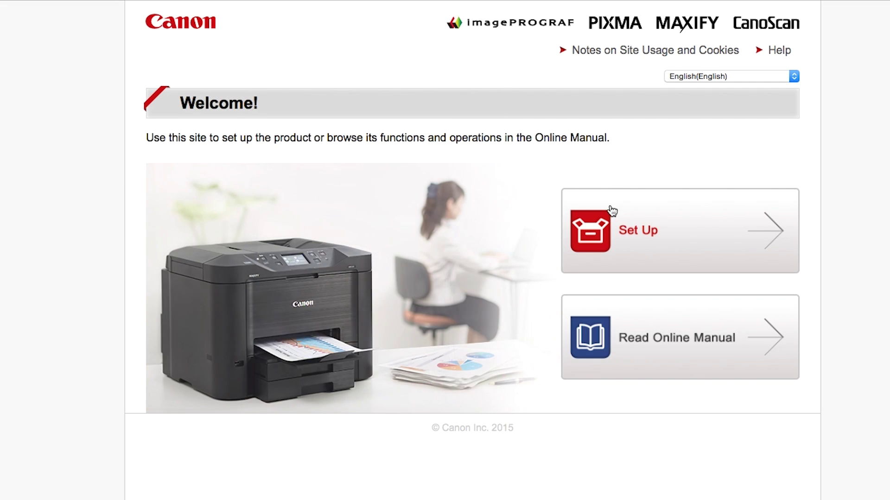
- Choose Set Up, region U.S.A., model MX472 and Mac OS, then download the setup file
left_click(625, 226)
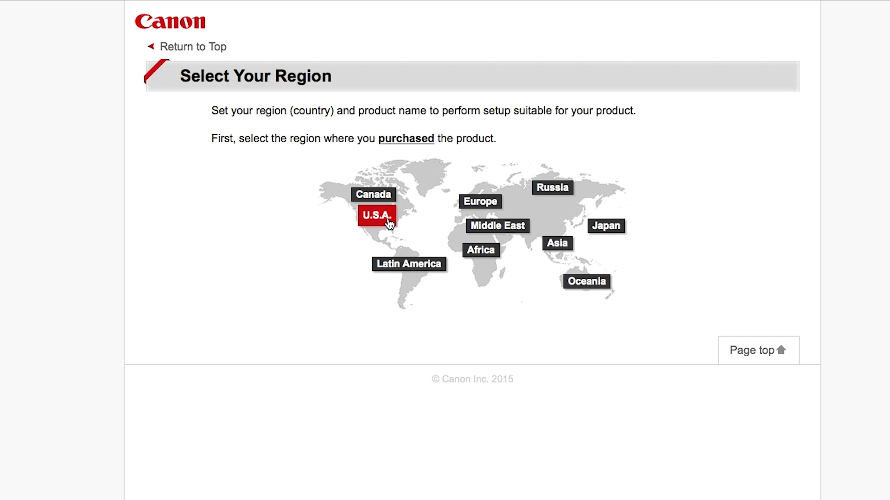
left_click(388, 223)
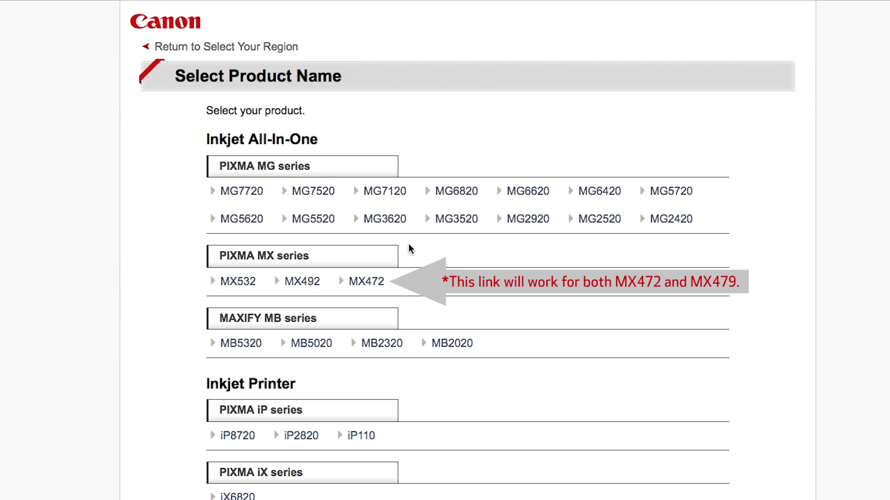
left_click(379, 282)
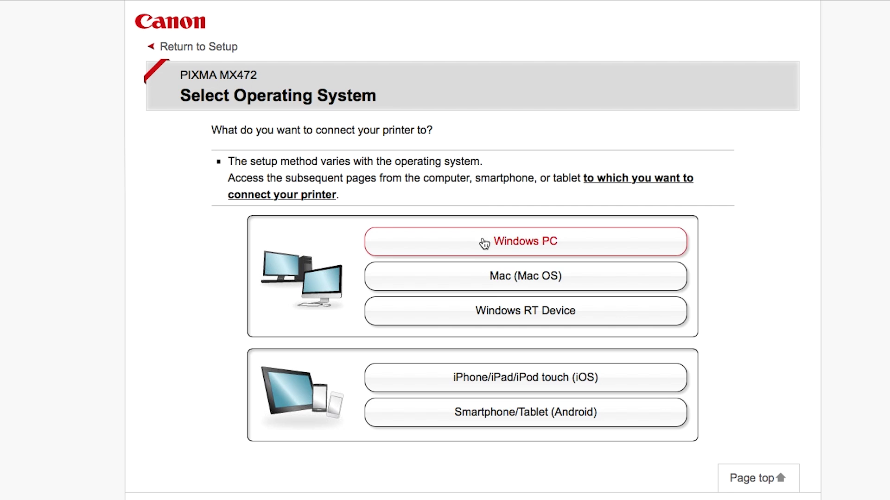
left_click(497, 279)
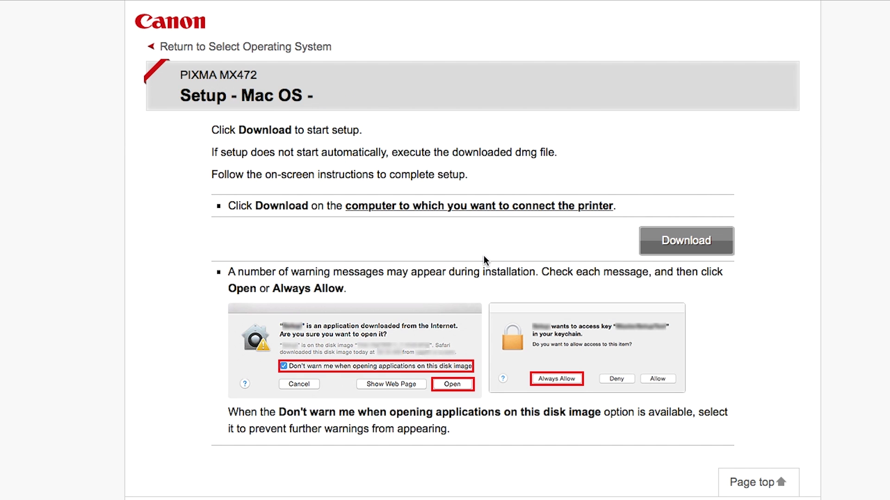
left_click(659, 246)
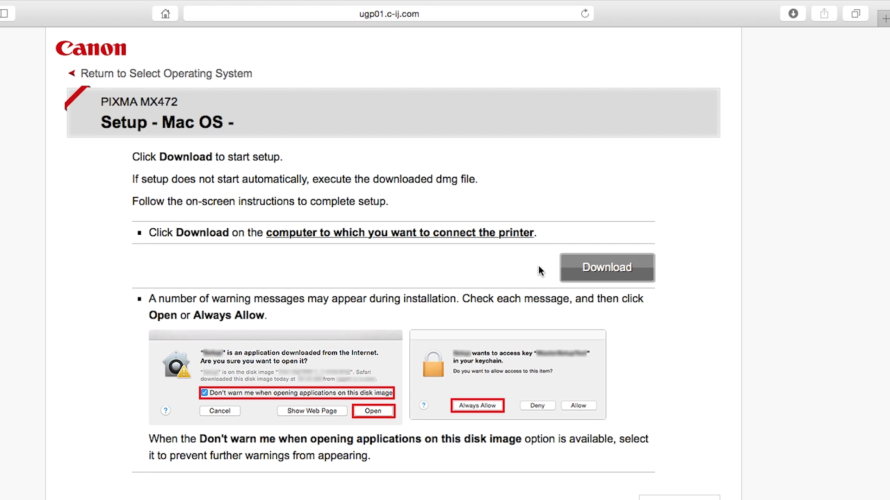
- Open the downloaded mac-mx470-1_2-mcd.dmg disk image from Safari's downloads list
left_click(792, 14)
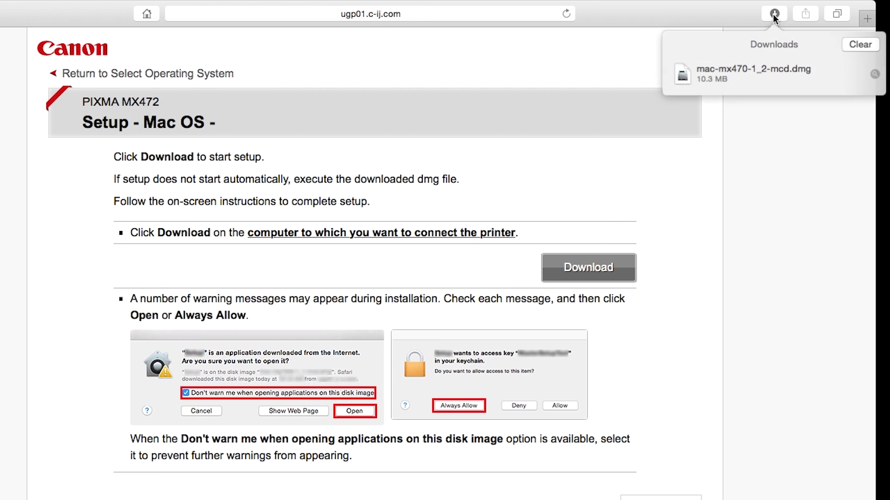
left_click(770, 70)
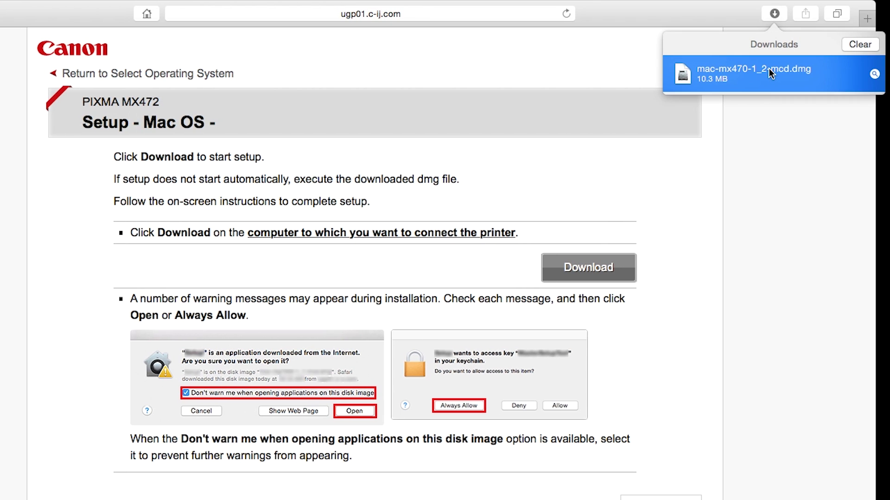
double_click(769, 72)
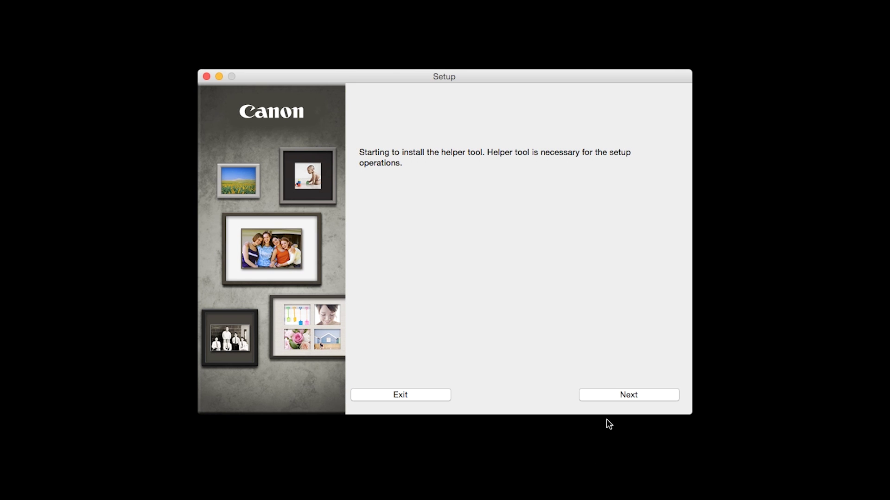
- Continue past the helper tool notice and authorise Install Helper with the admin password
left_click(619, 397)
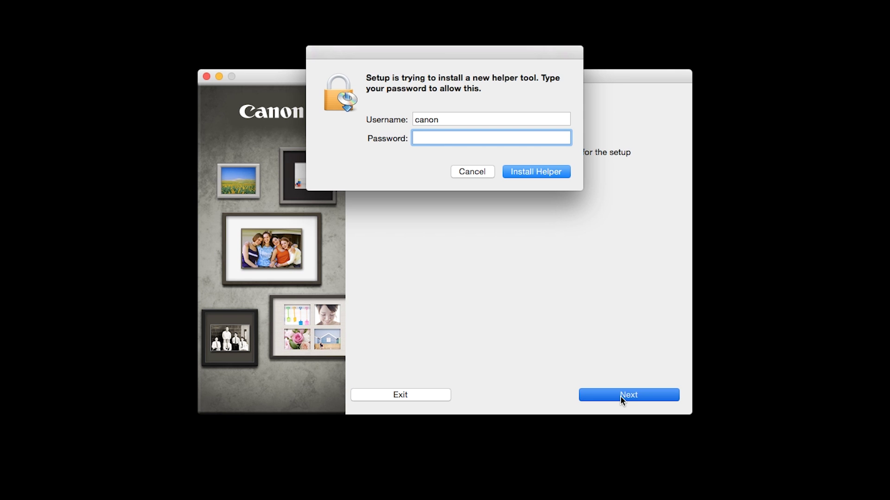
type("••••••••")
left_click(546, 173)
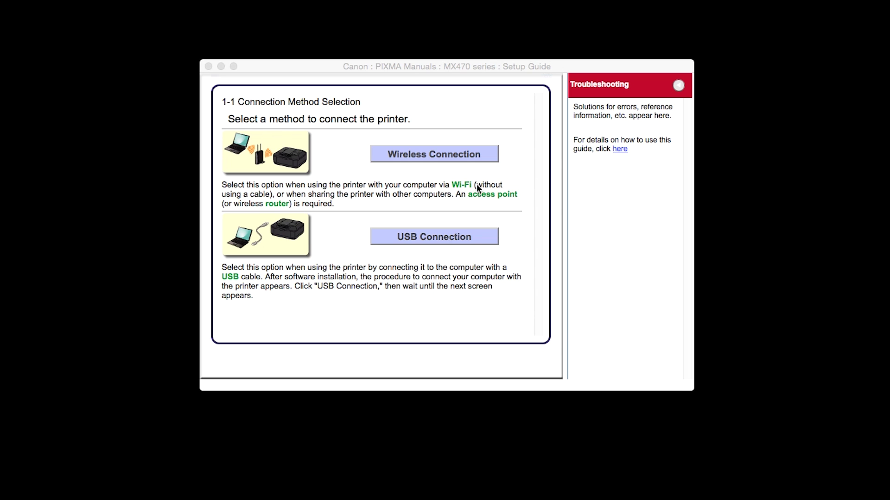
- Choose Wireless Connection in the Setup Guide and continue past Completion of Connection
left_click(463, 149)
left_click(463, 153)
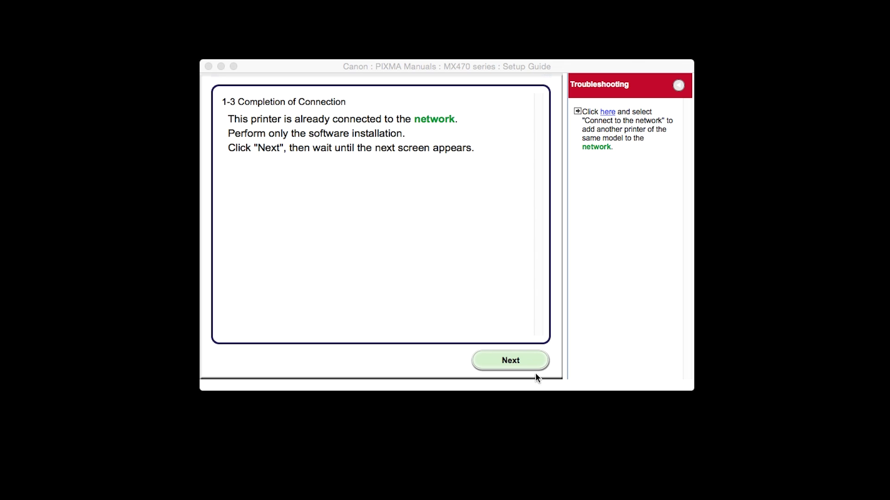
left_click(529, 362)
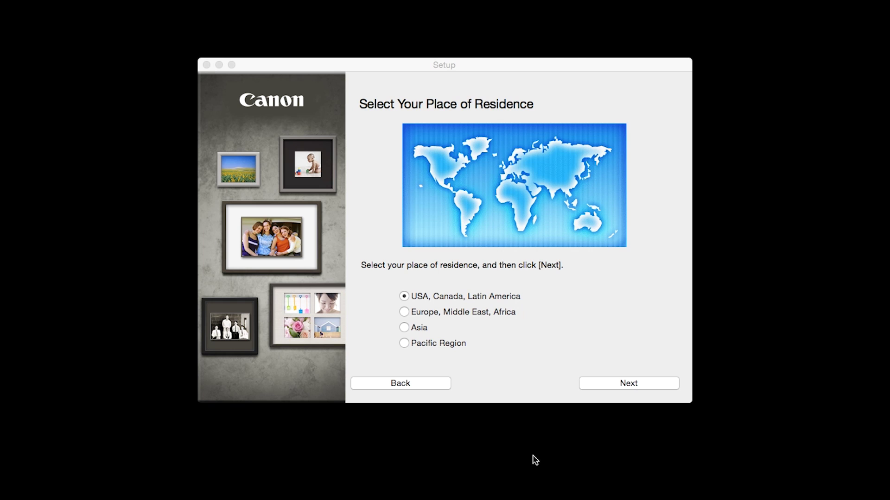
- Confirm the USA, Canada, Latin America region and United States, then select all seven packages (2076 MB)
left_click(595, 386)
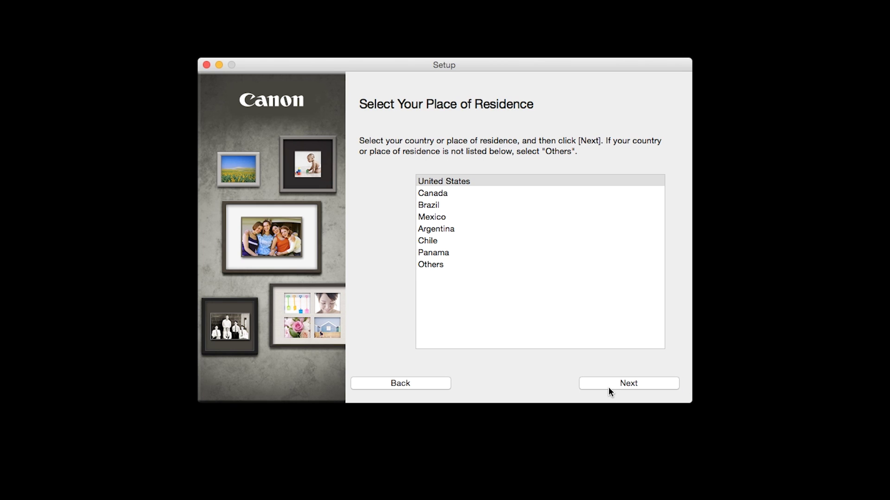
left_click(610, 387)
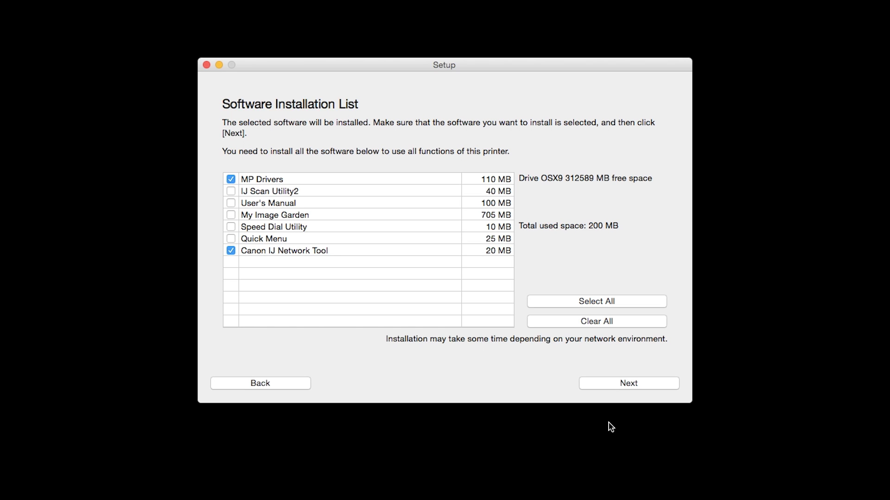
left_click(231, 190)
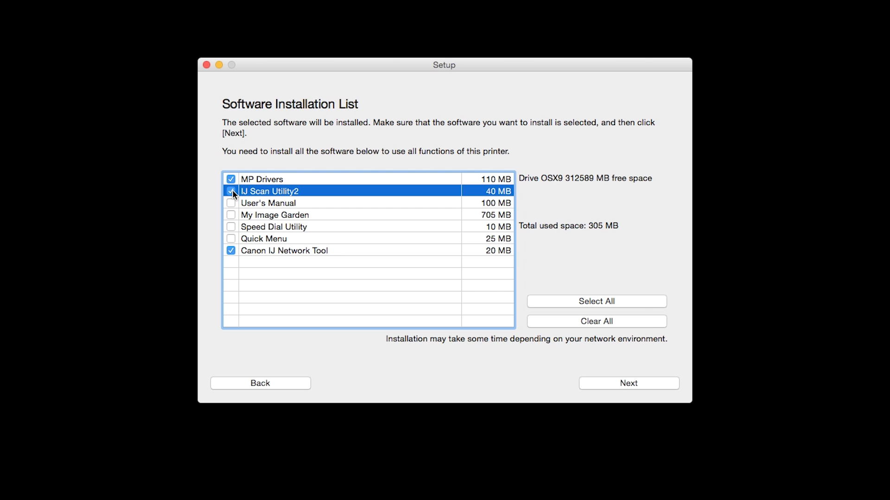
left_click(571, 304)
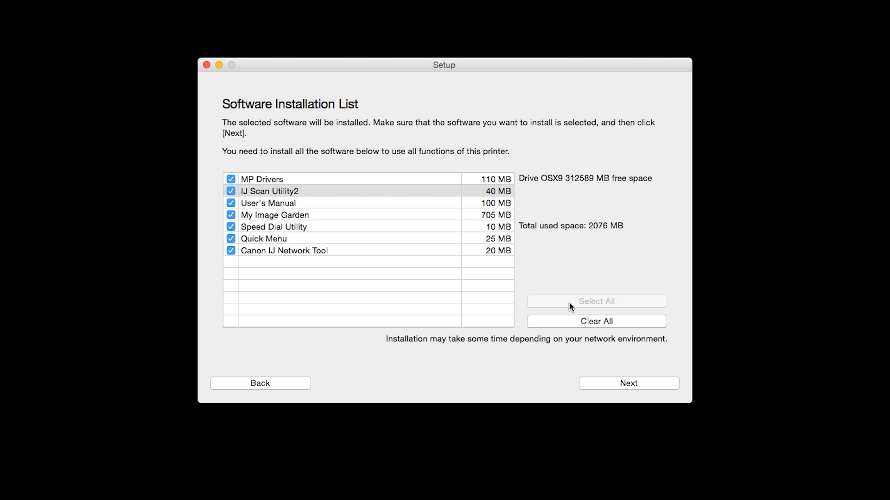
left_click(626, 381)
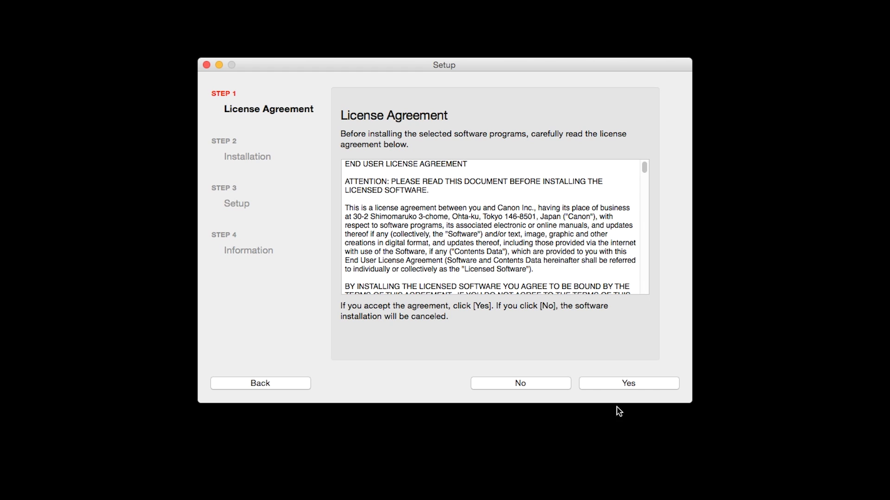
- Accept the License Agreement, agree to a desktop manual alias, and start the software installation
left_click(624, 385)
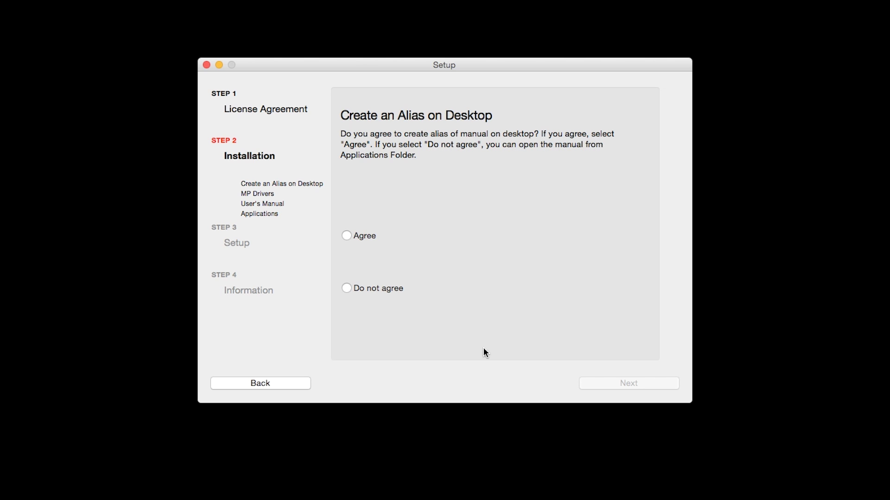
left_click(348, 238)
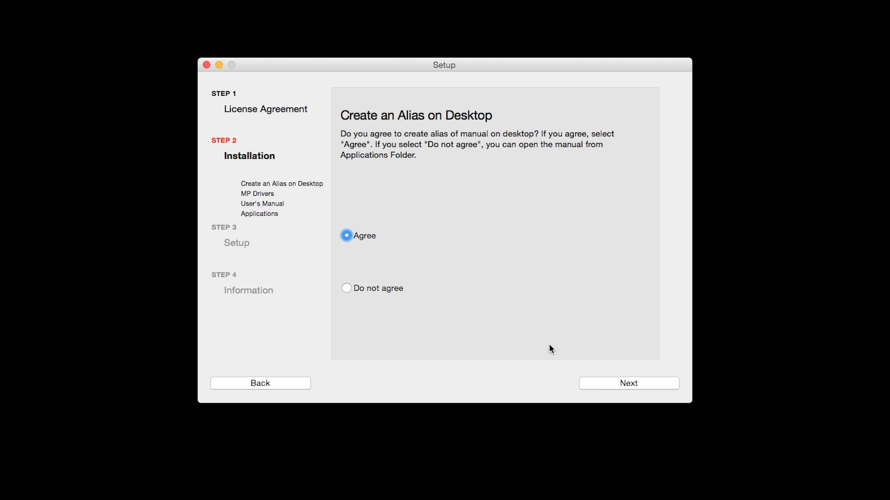
left_click(625, 384)
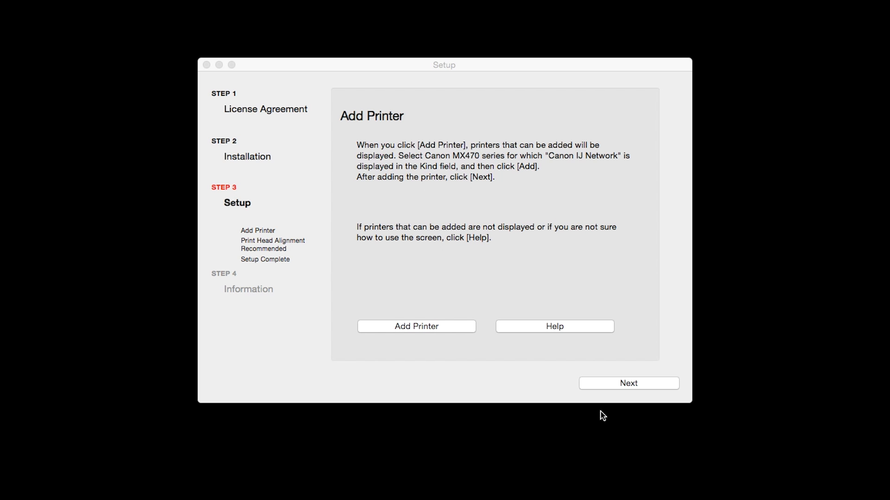
- Add the Canon MX470 series printer with kind Canon IJ Network to the Mac
left_click(460, 328)
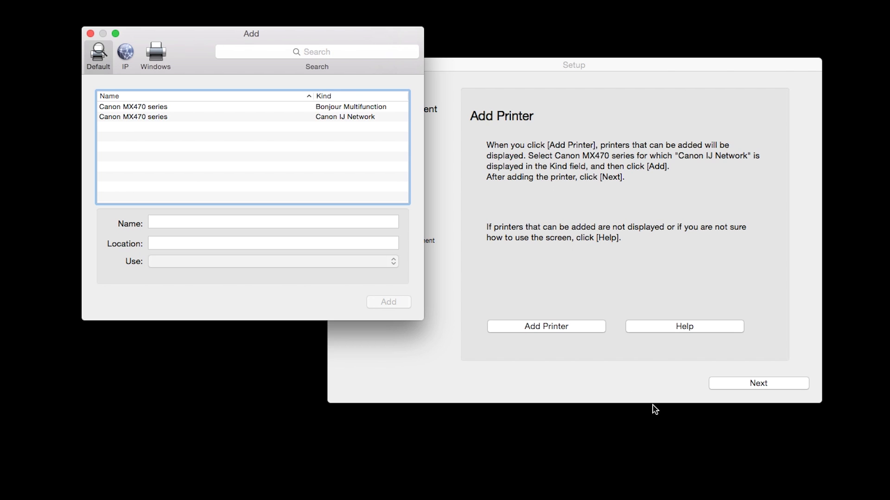
left_click(352, 117)
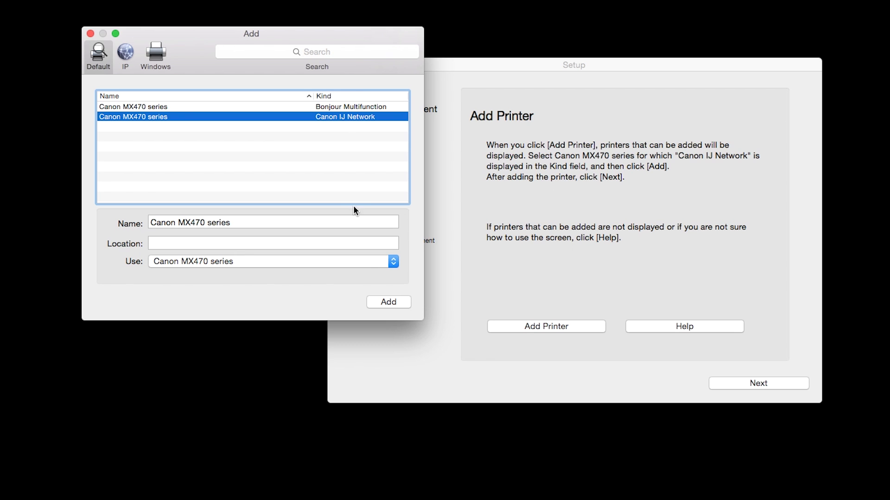
left_click(386, 302)
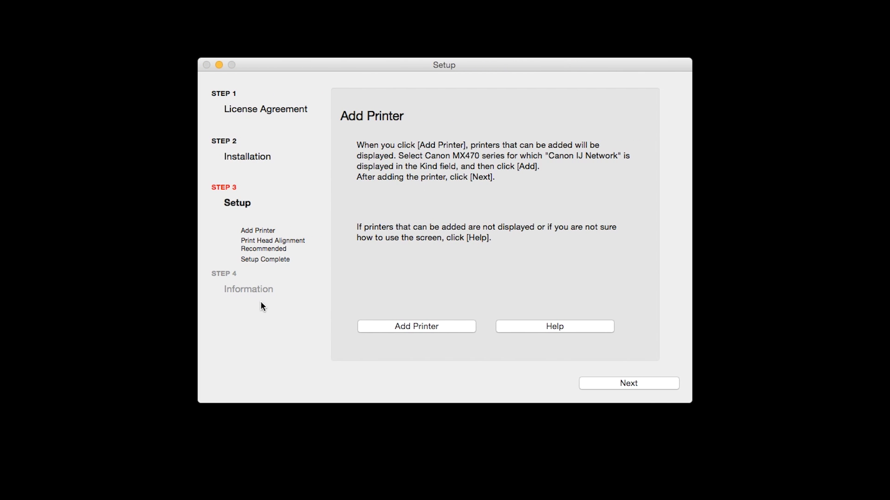
- Continue through Print Head Alignment, Setup Complete and User Registration pages to Test Print
left_click(633, 387)
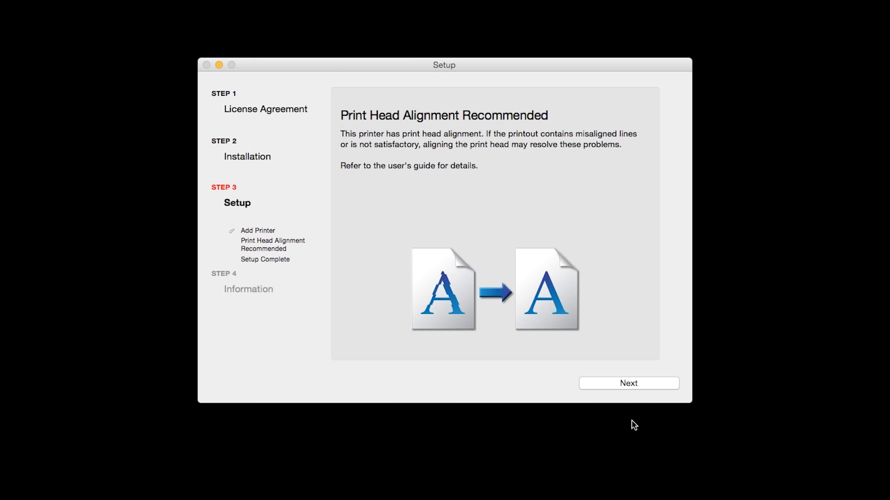
left_click(634, 386)
left_click(633, 387)
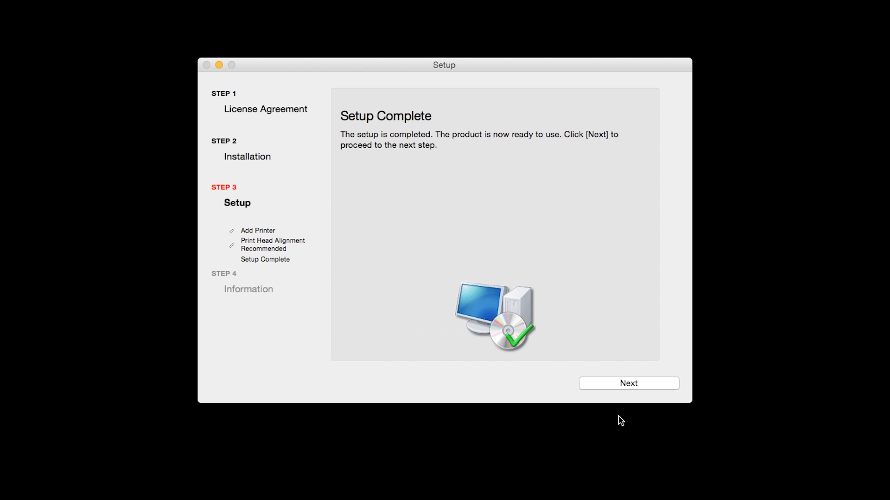
left_click(622, 386)
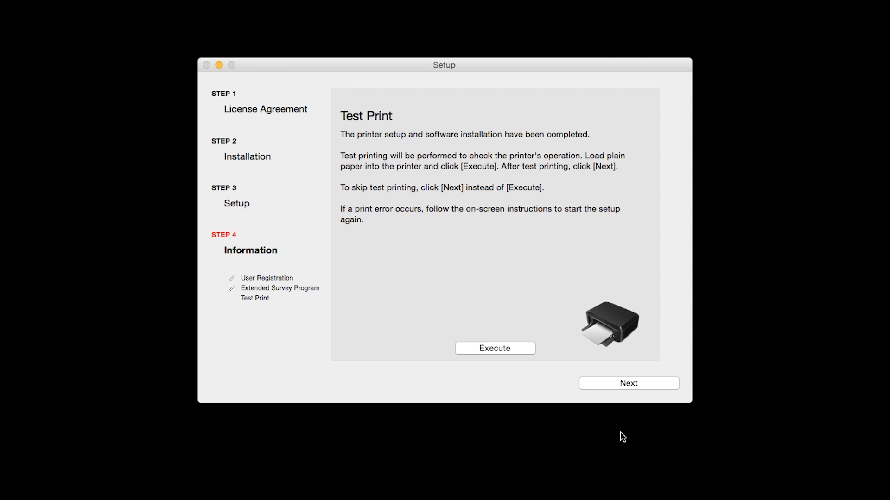
- Execute a test print, then continue to the Installation completed successfully page
left_click(515, 349)
left_click(599, 384)
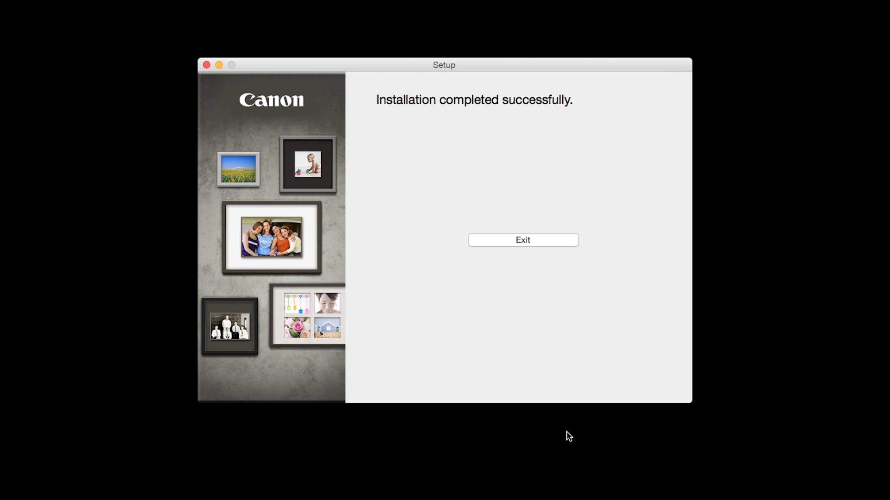